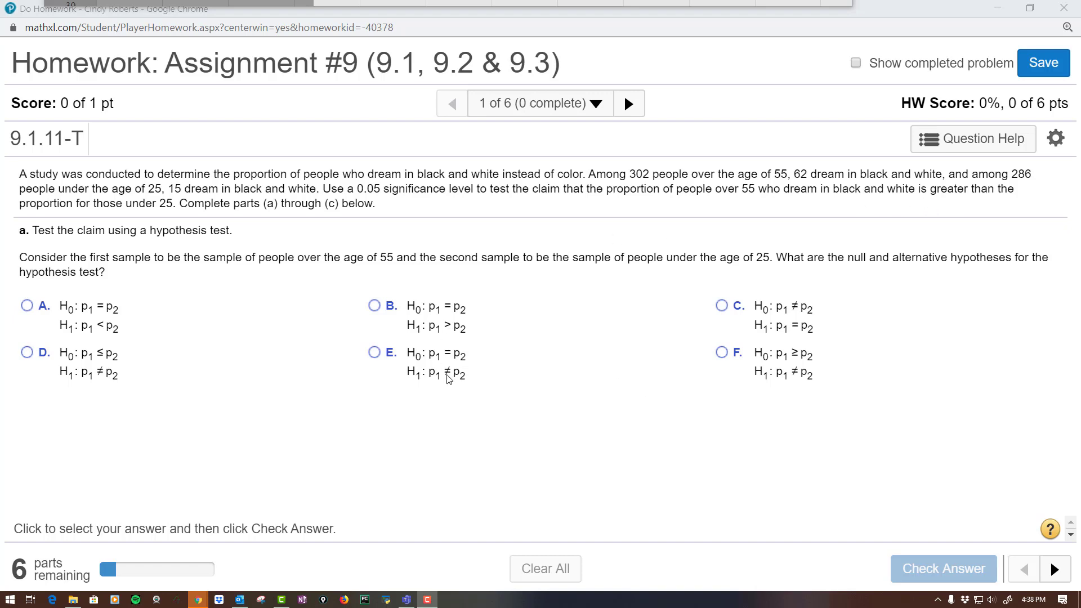
Choose option B (H0: p1 = p2, H1: p1 > p2) and get the hypotheses marked correct.
left_click(386, 316)
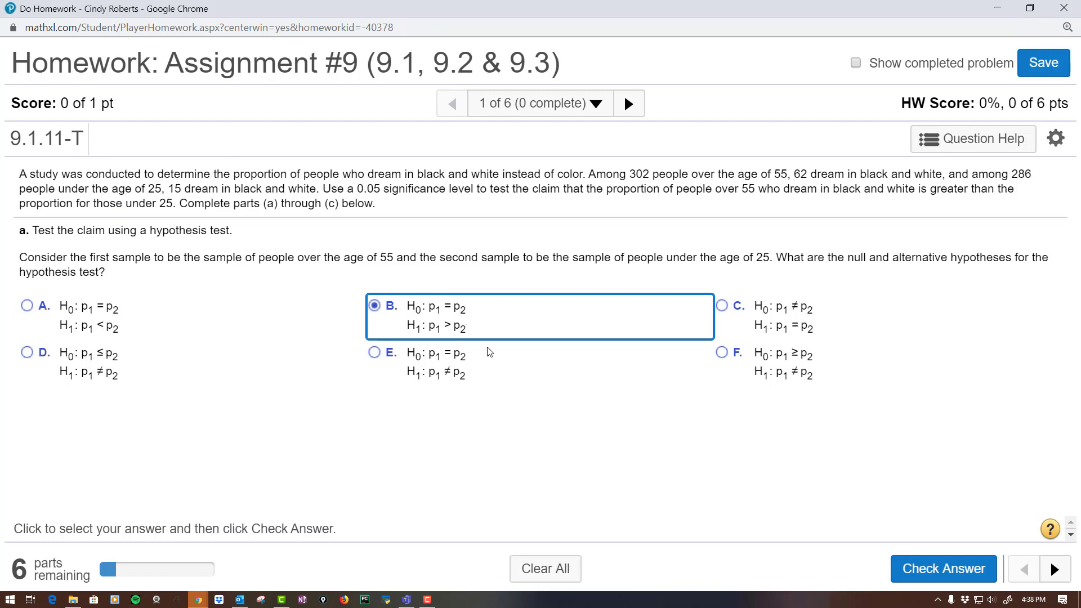
left_click(913, 574)
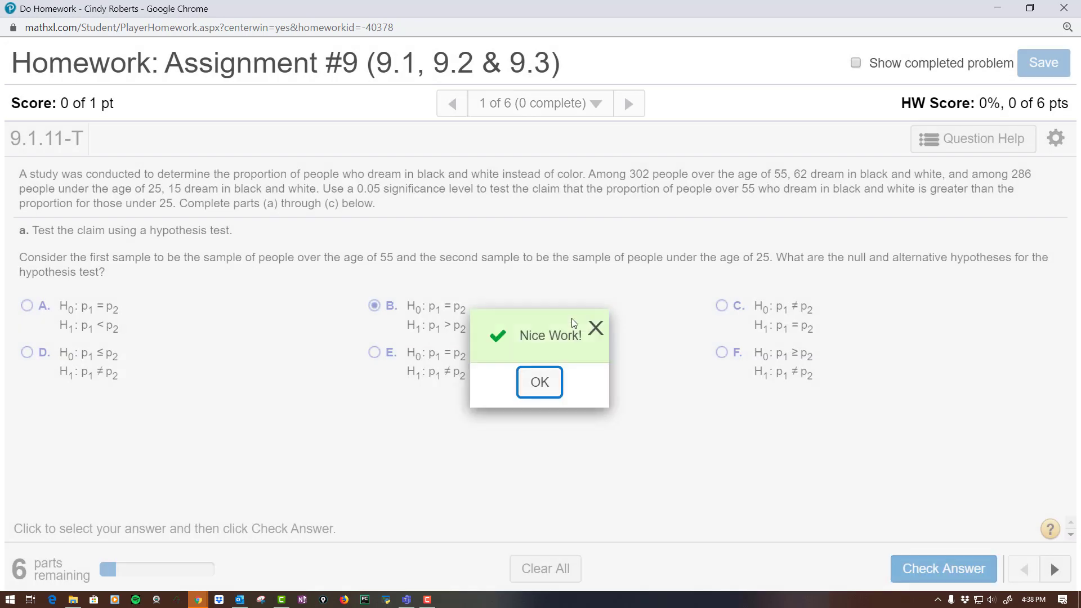
left_click(541, 383)
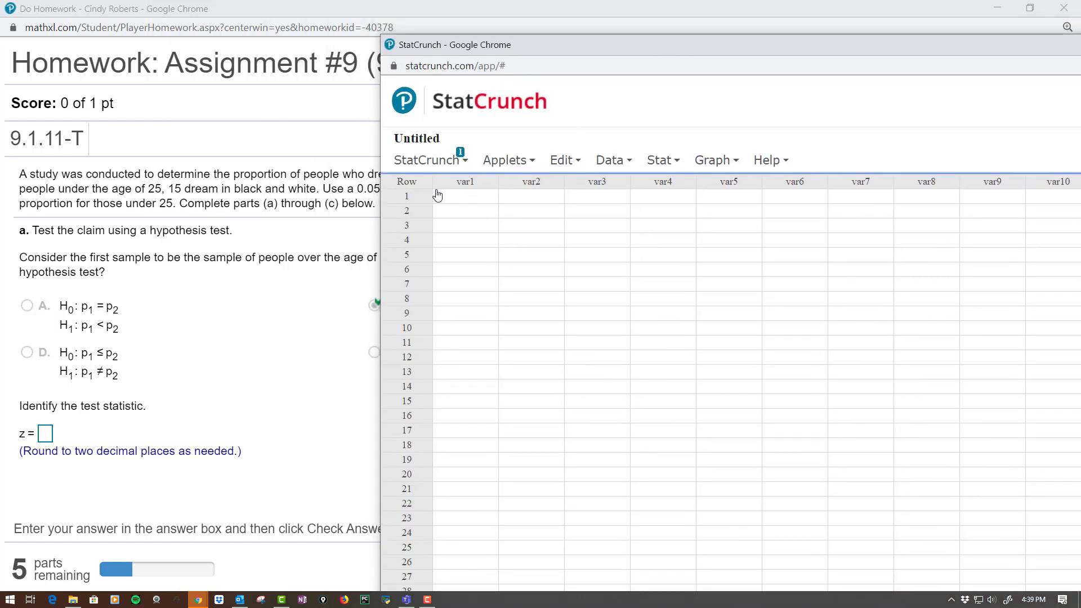
Open StatCrunch's Stat > Proportion Stats > Two Sample > With Summary dialog.
left_click(619, 160)
left_click(668, 164)
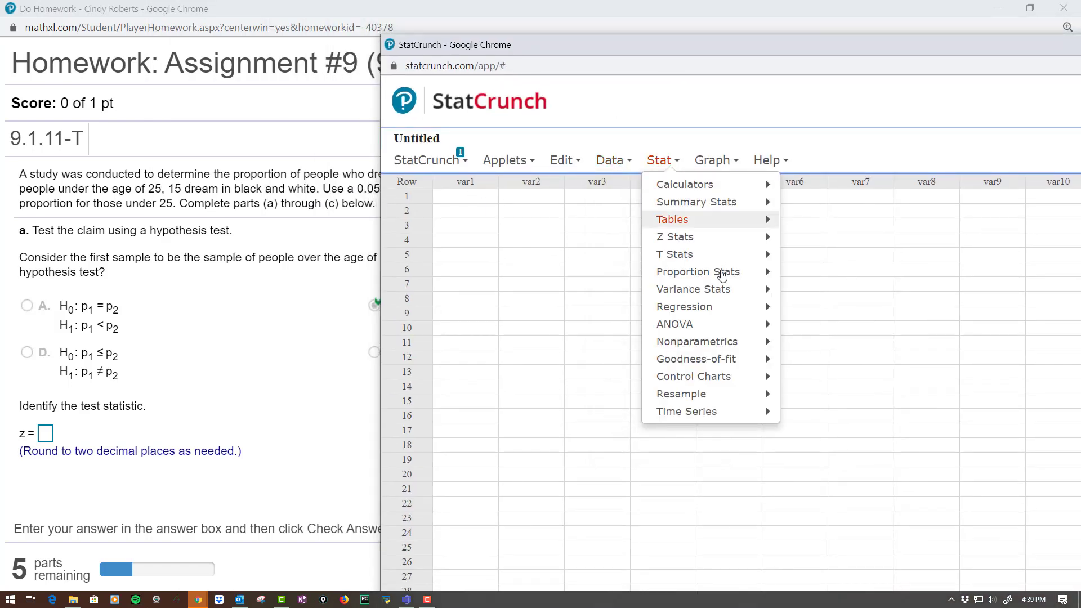
mouse_move(722, 274)
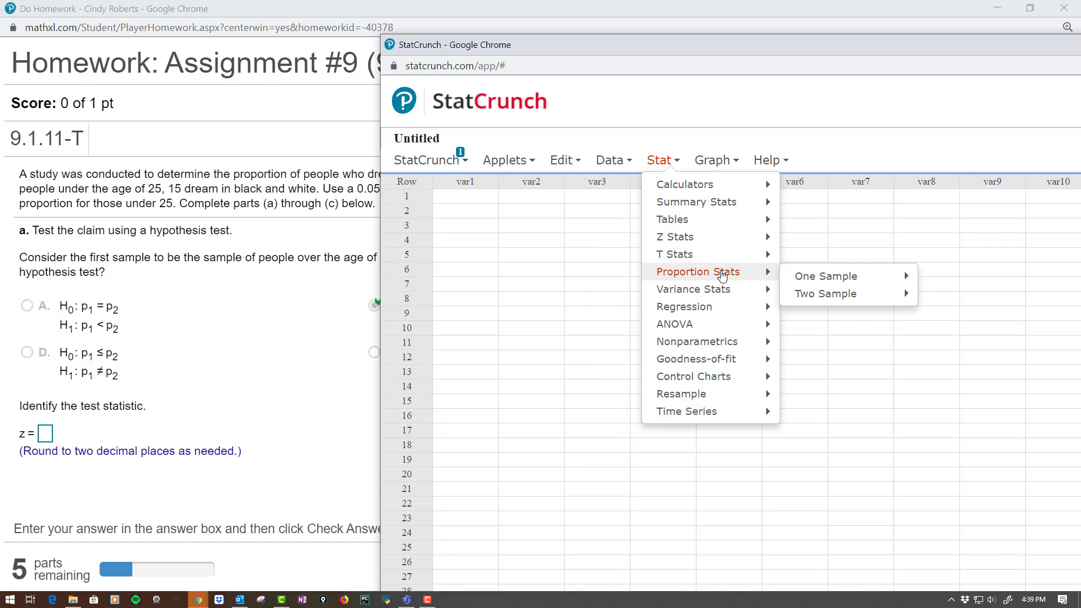
mouse_move(827, 298)
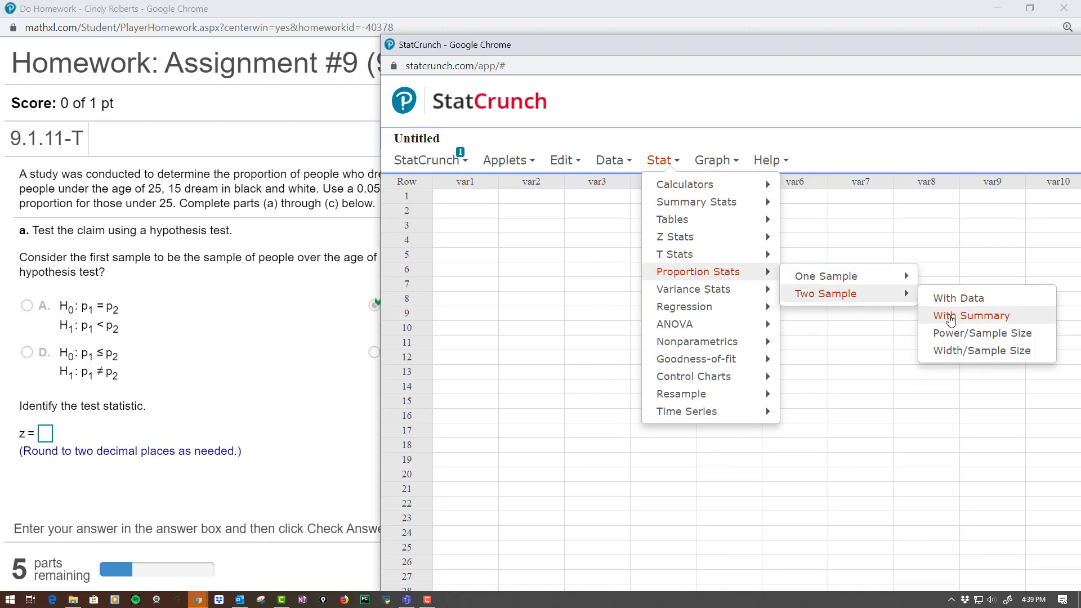
left_click(951, 320)
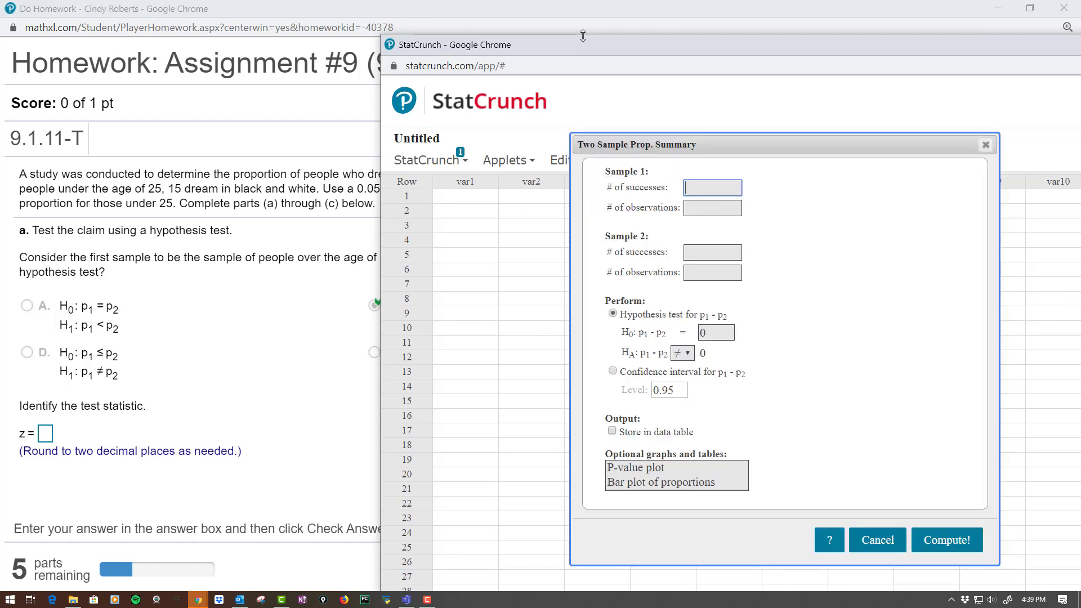
Enter sample counts of 62 successes of 302 and 15 successes of 286.
left_click_drag(582, 36, 575, 230)
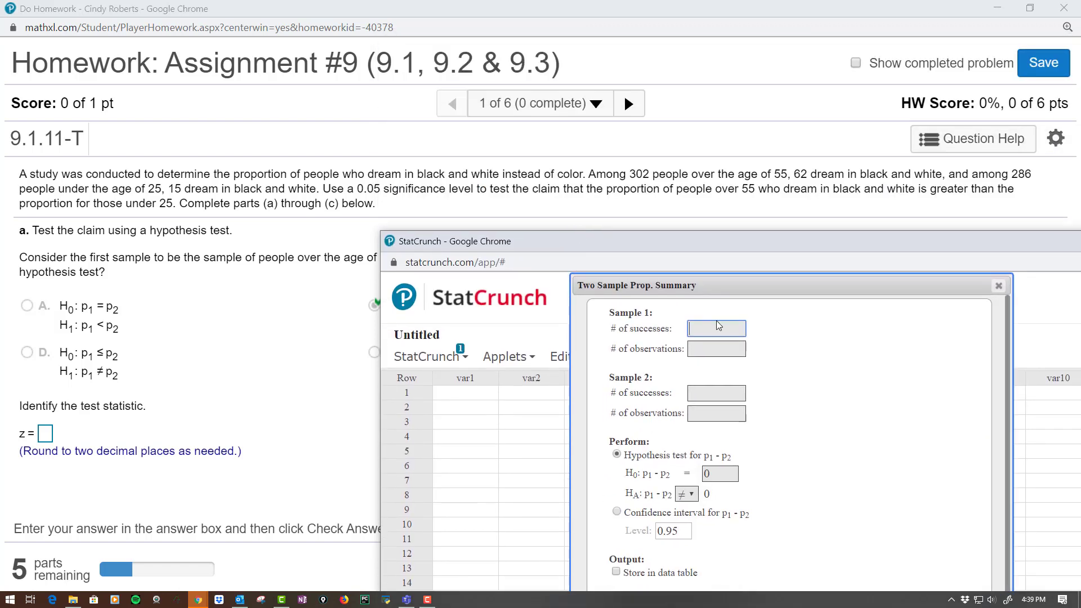
left_click(715, 325)
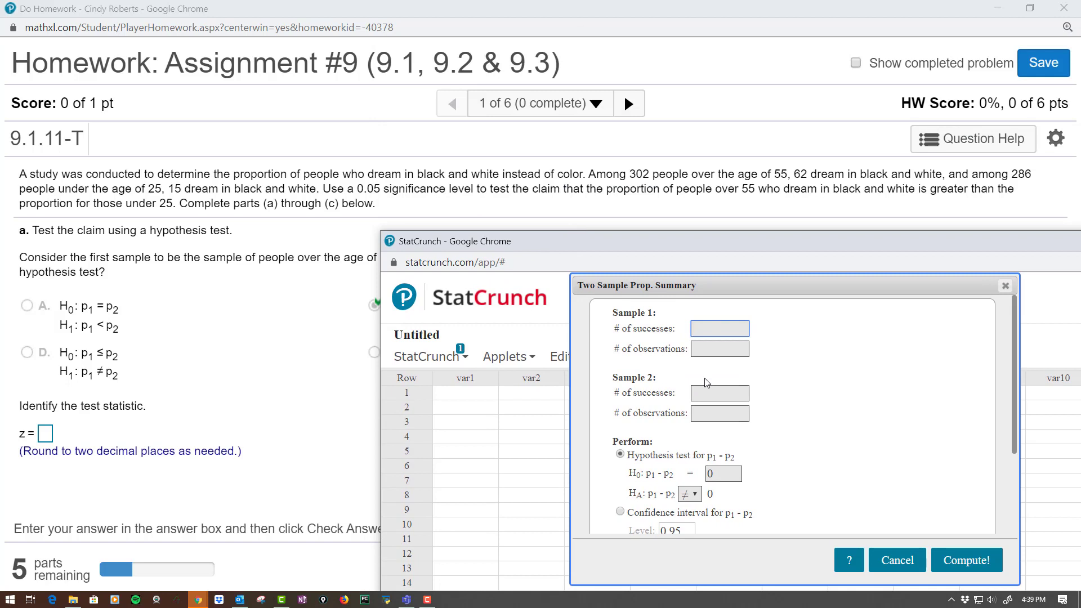
type("62")
key("Tab")
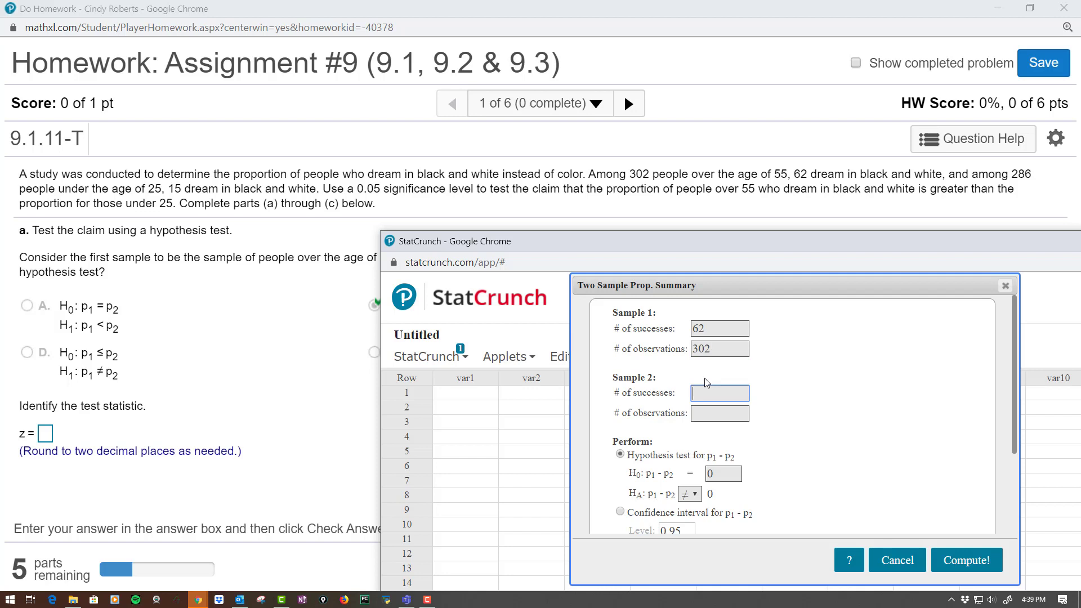
type("15")
key("Tab")
type("28")
Set the alternative to p1 − p2 > 0 and compute the test, giving z ≈ 5.49.
left_click(690, 494)
left_click(698, 537)
scroll(710, 478, "down", 2)
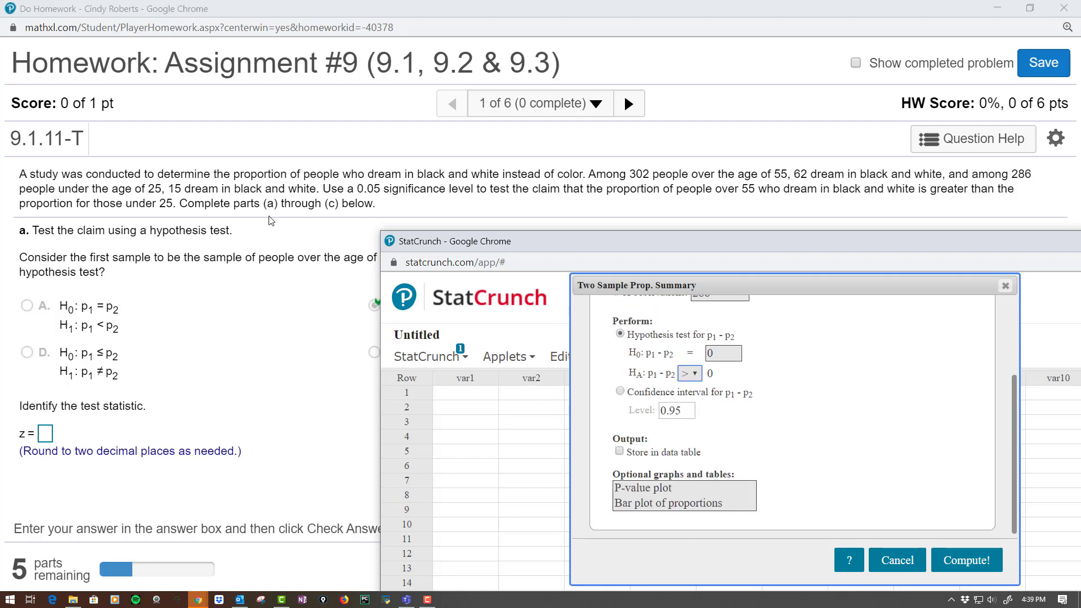
left_click(964, 561)
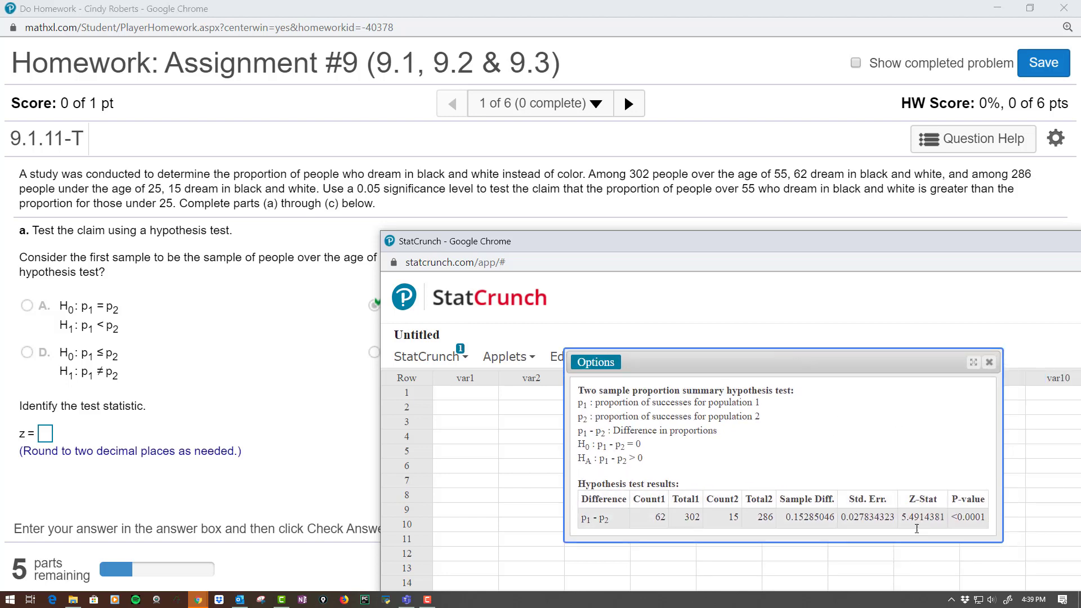
Answer the test statistic z = 5.49 and have it accepted.
left_click(49, 436)
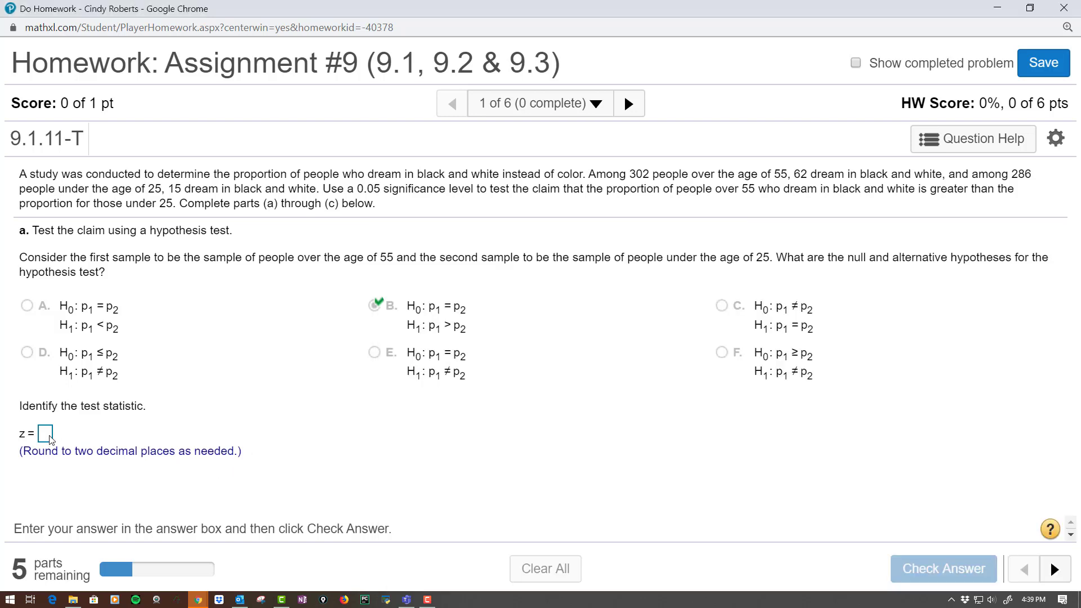
type("5.49")
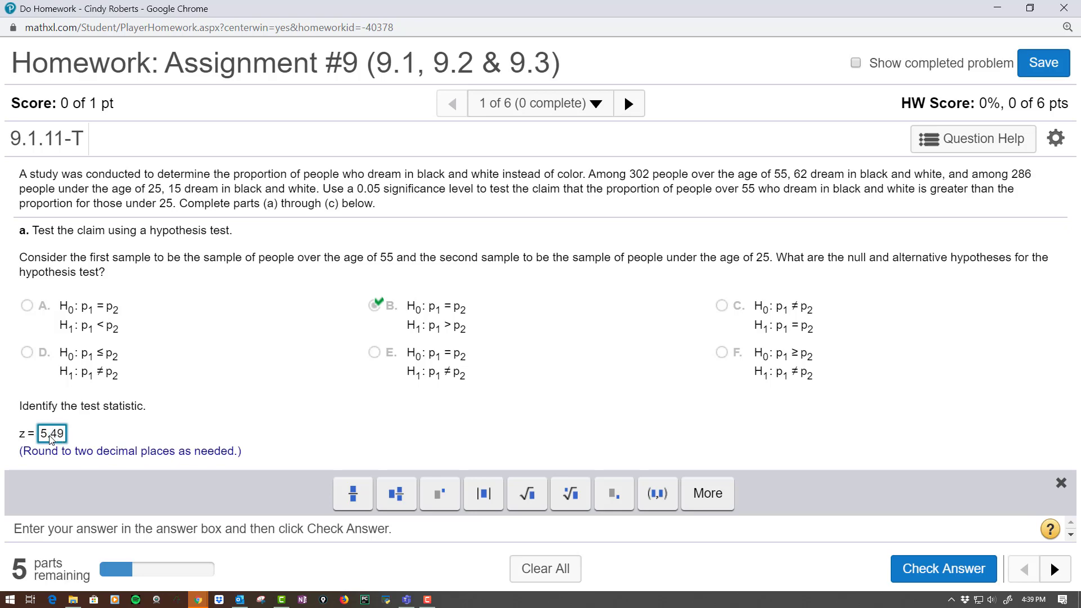
key("Return")
left_click(537, 384)
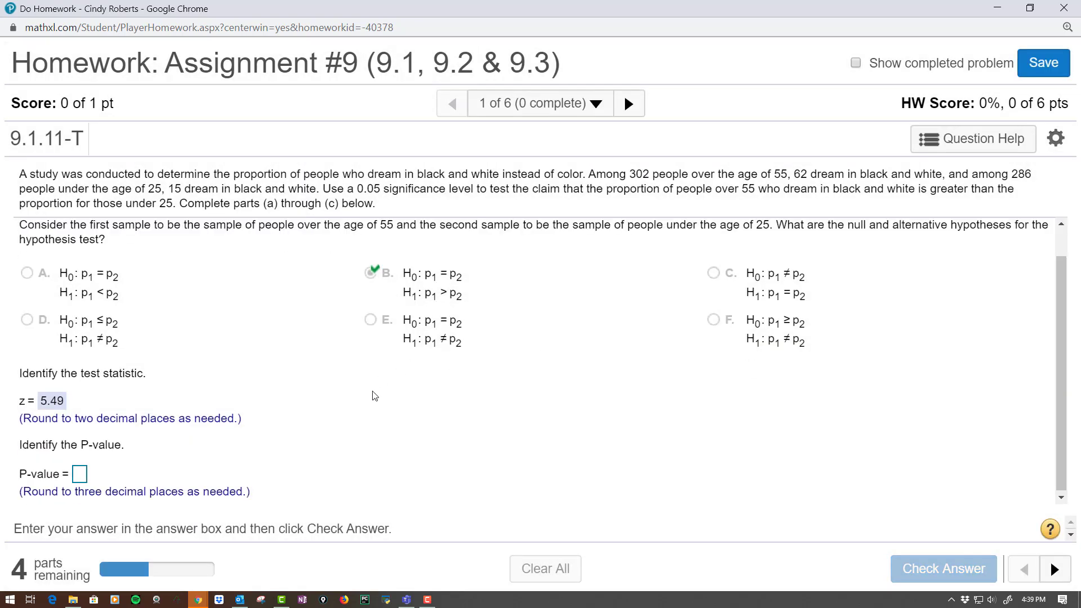
Answer the P-value as 0.000 from the StatCrunch results and have it accepted.
key("alt+Tab")
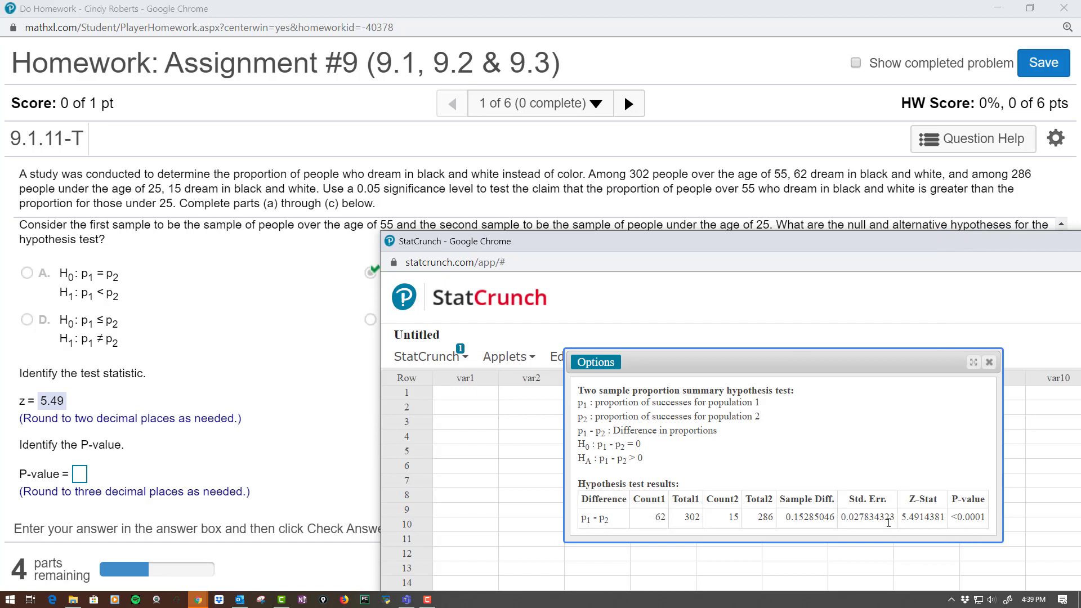
left_click(80, 477)
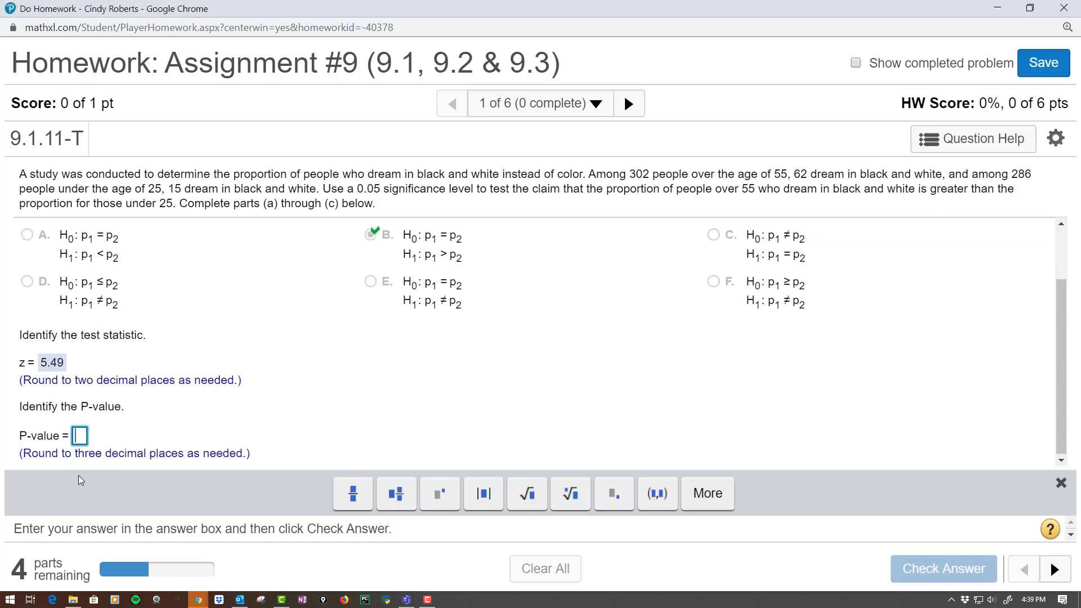
type("0.000")
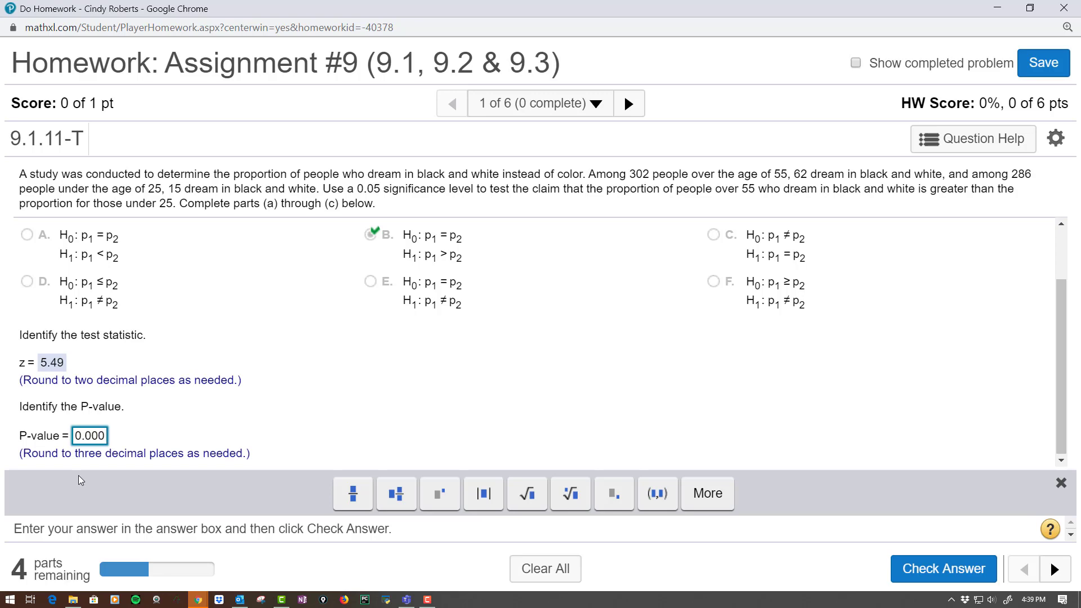
key("Return")
left_click(544, 383)
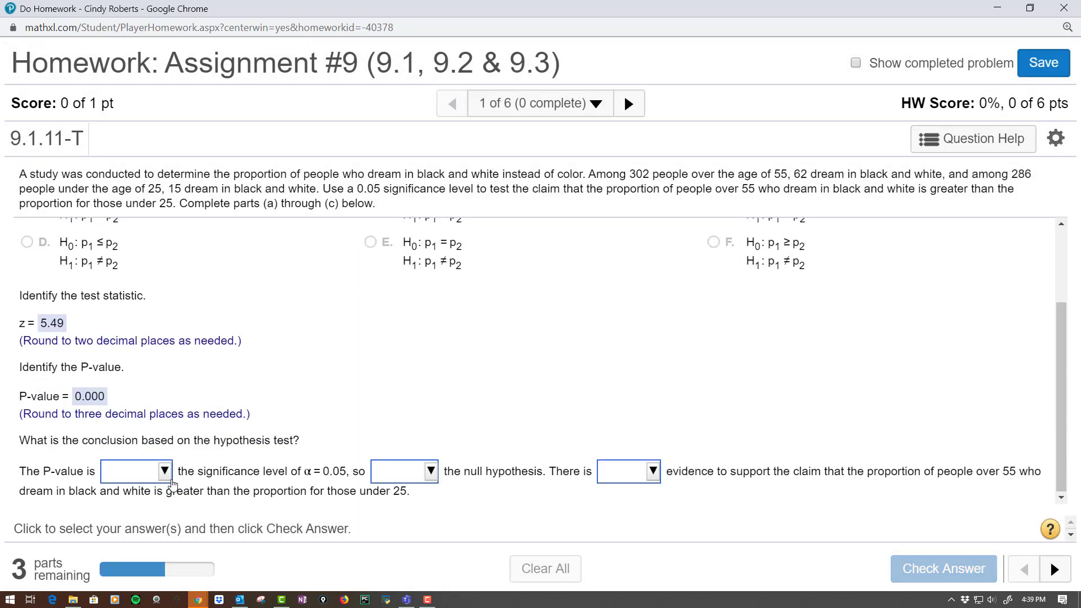
State the P-value is less than 0.05, reject H0, and that evidence is sufficient.
left_click(165, 474)
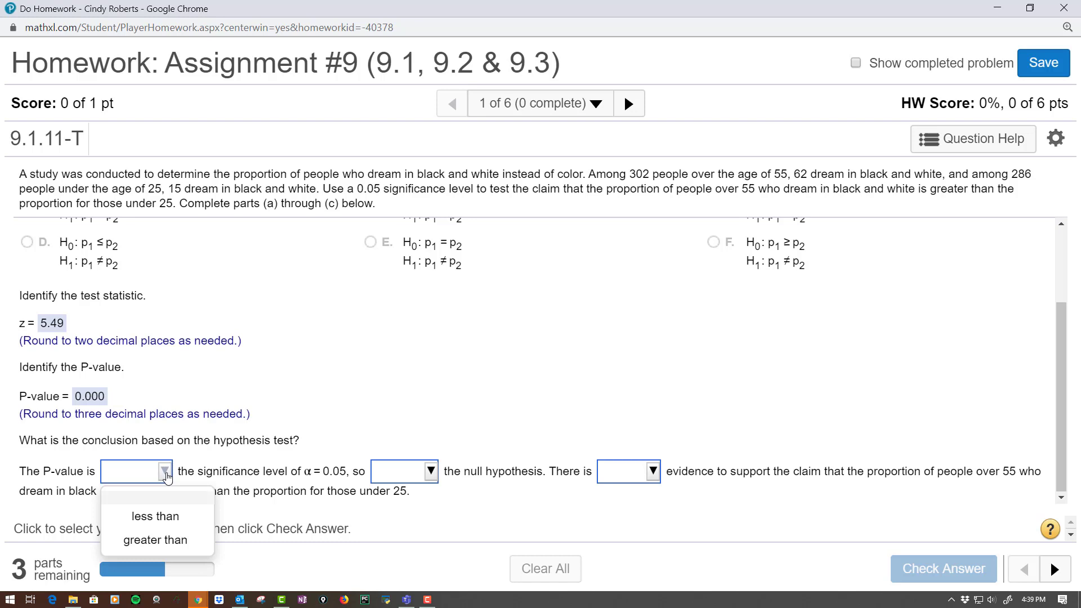
left_click(161, 518)
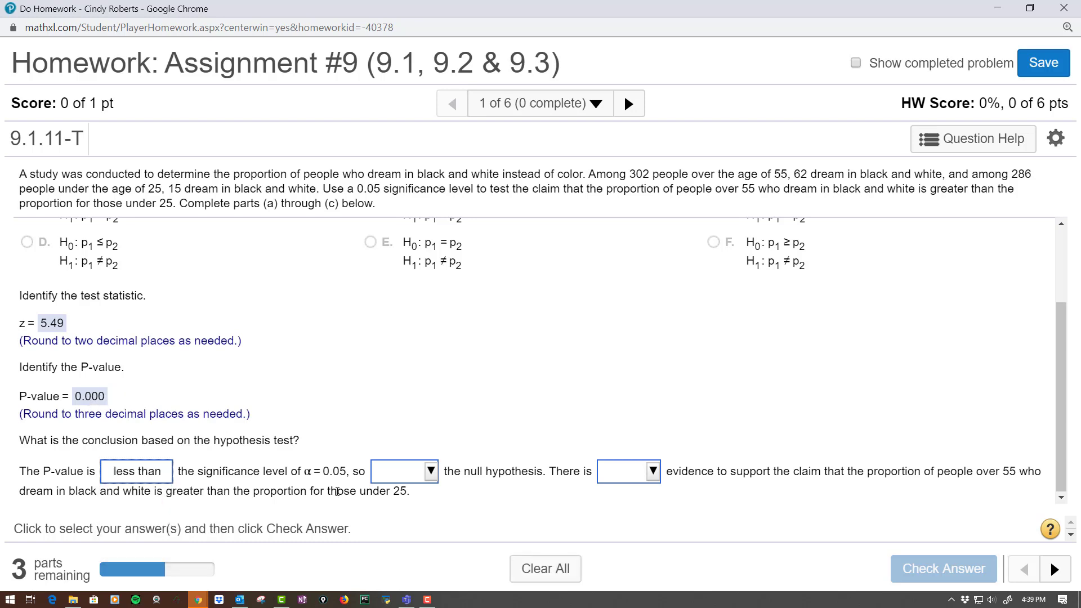
left_click(378, 474)
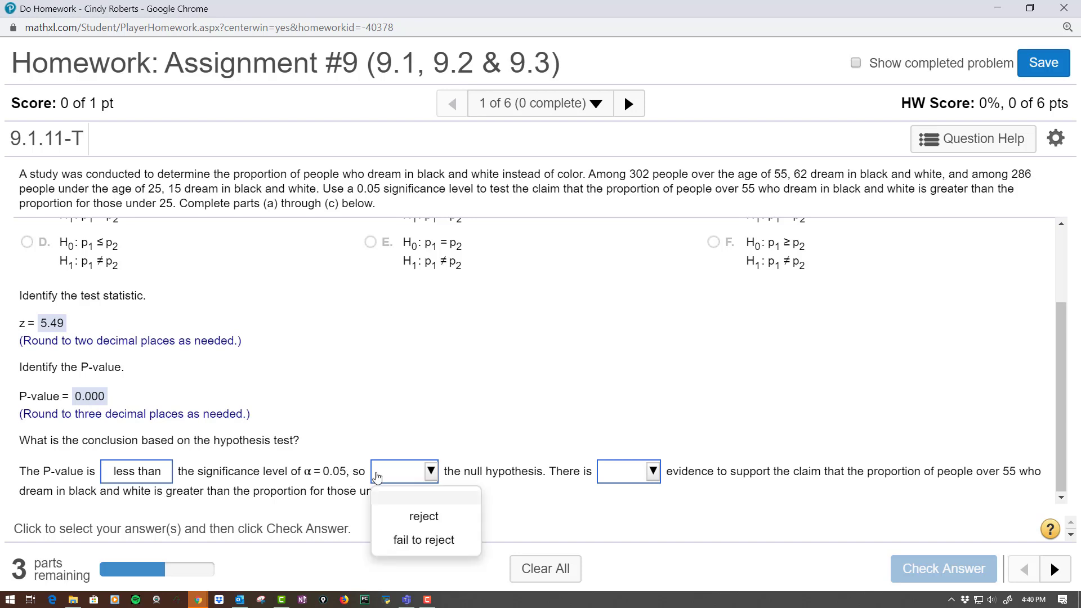
left_click(417, 515)
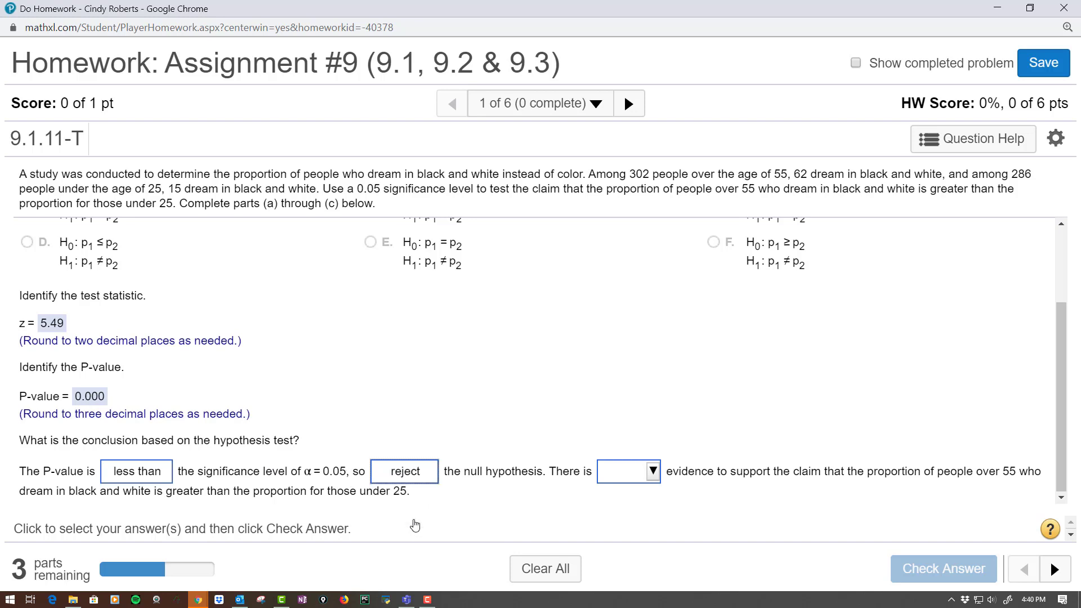
left_click(611, 474)
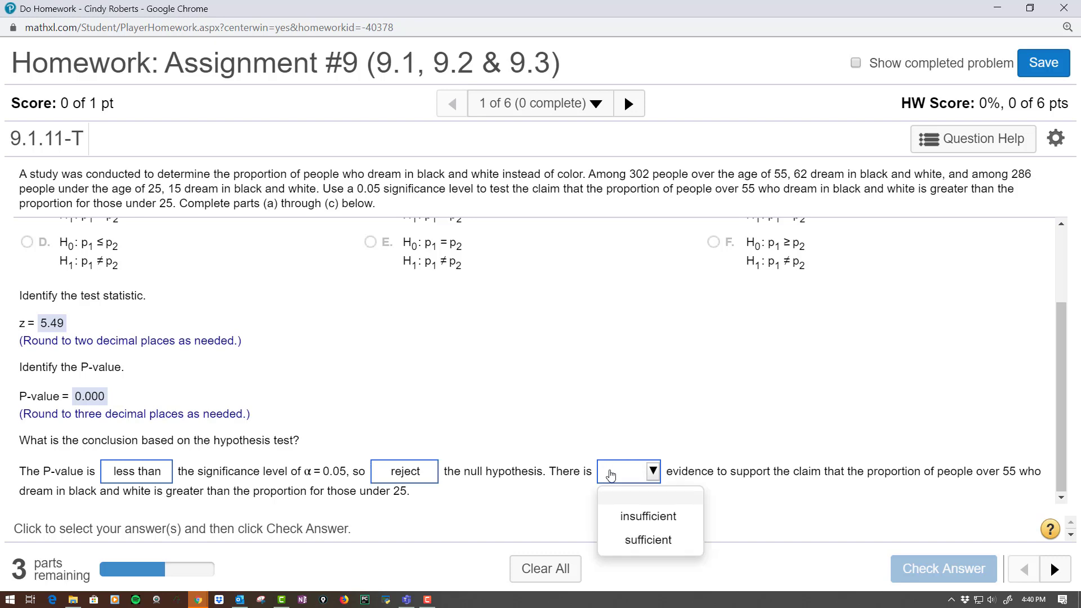
left_click(642, 540)
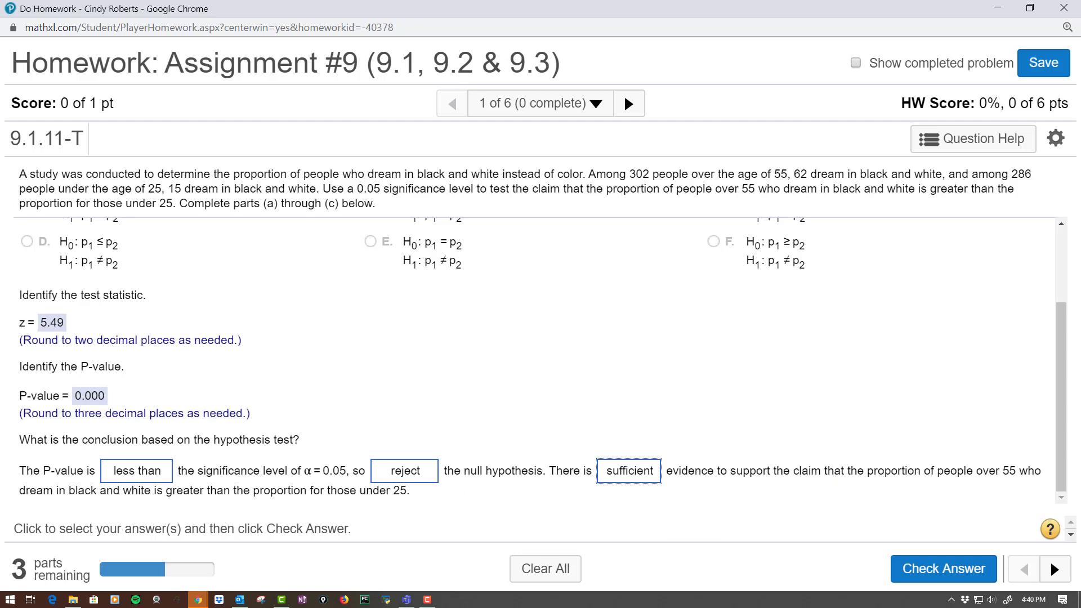
Submit the hypothesis-test conclusion and continue to part b.
left_click(901, 577)
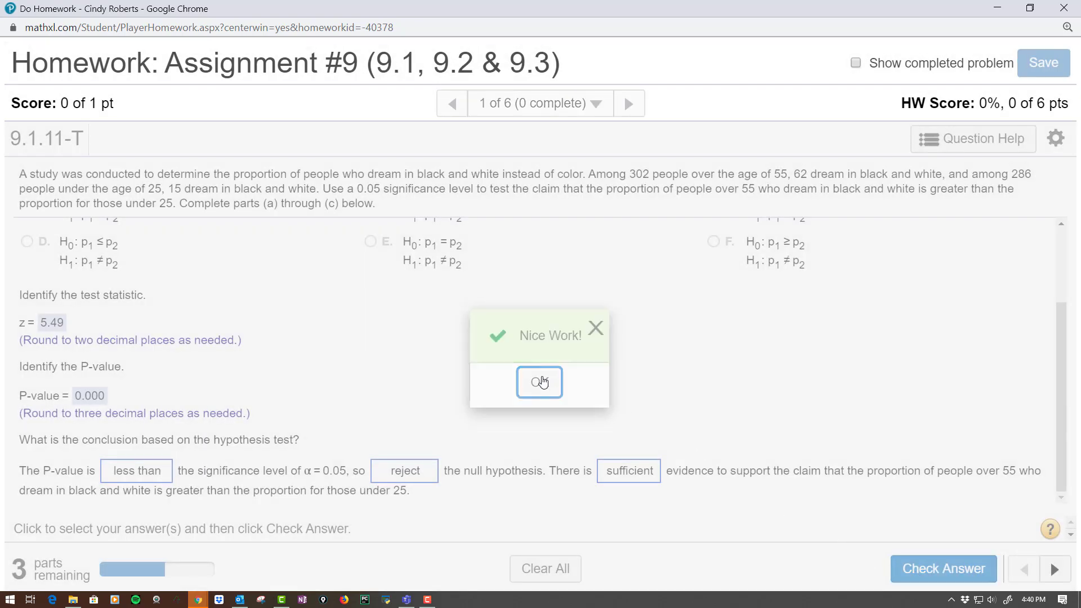
left_click(540, 382)
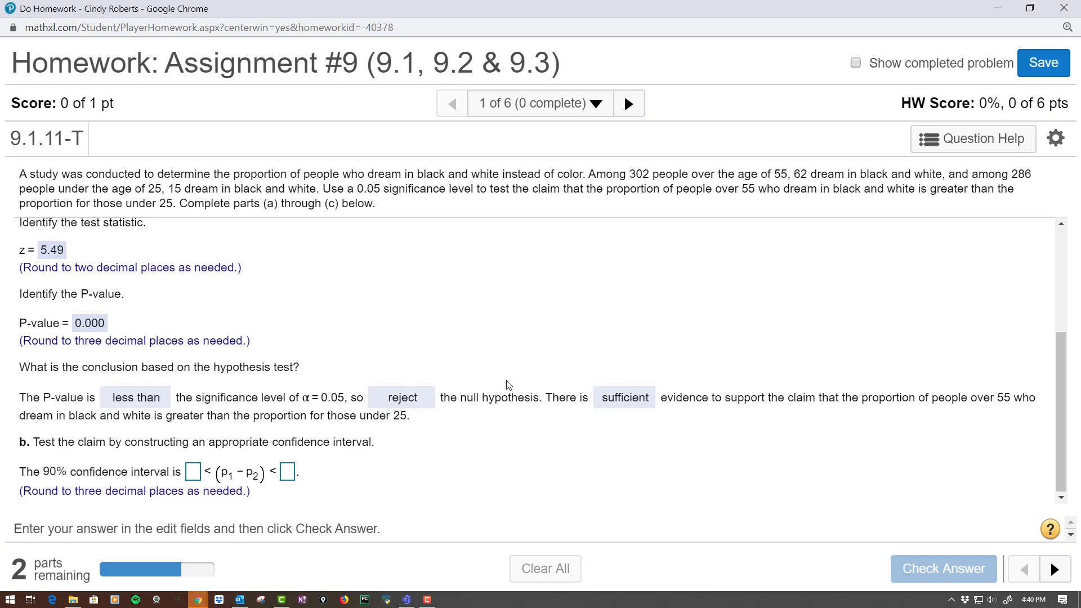
key("alt+Tab")
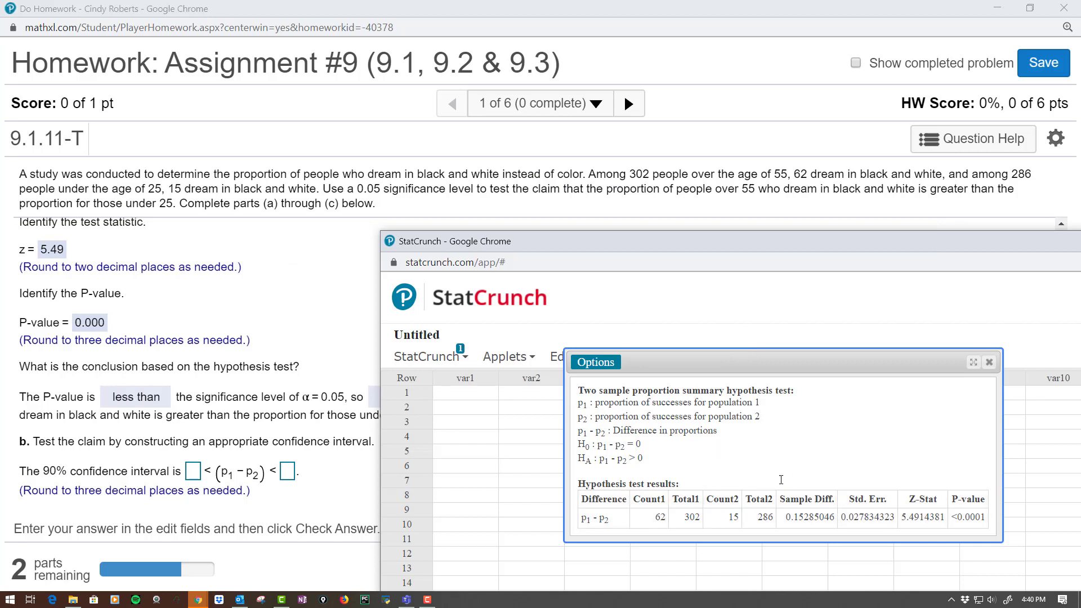
Change the StatCrunch analysis to a 90% confidence interval, getting limits 0.10889871 and 0.19680221.
left_click(596, 362)
left_click(597, 382)
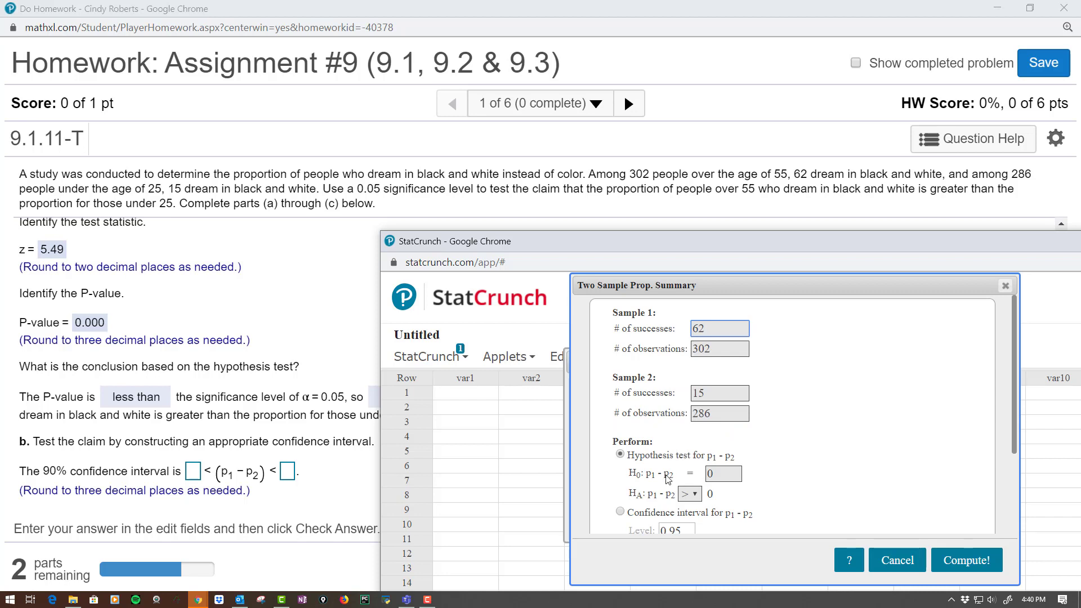
scroll(686, 416, "down", 2)
left_click(620, 391)
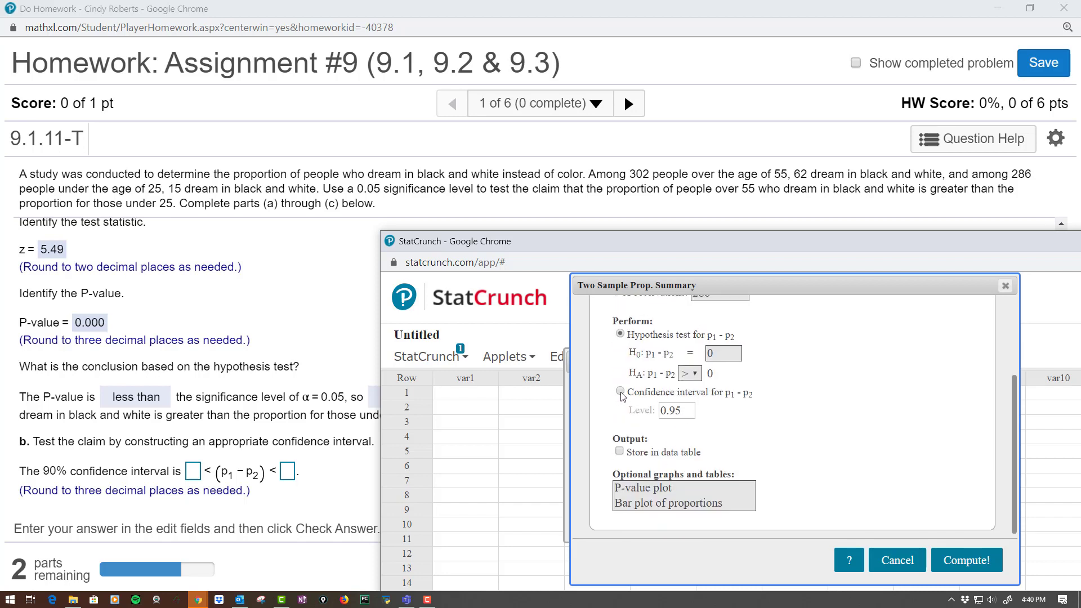
left_click(695, 416)
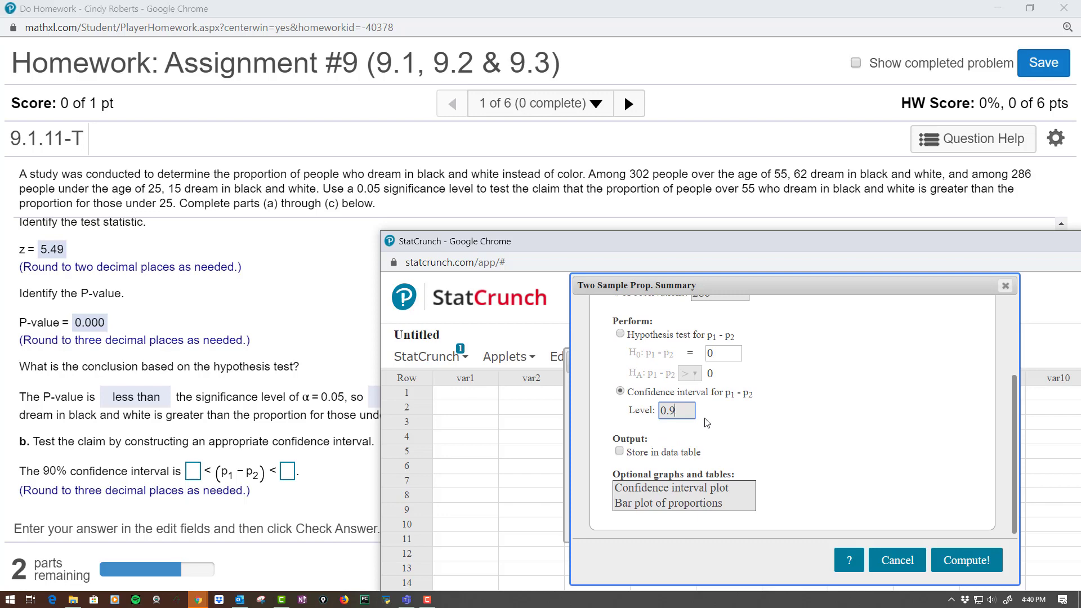
type("0")
left_click(962, 557)
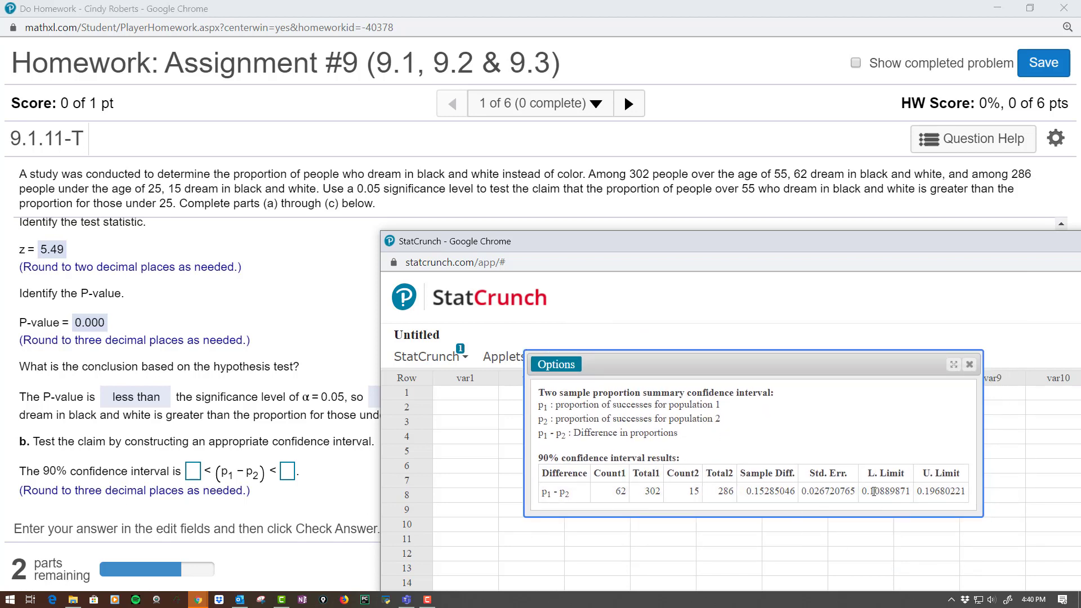
Enter the interval limits 0.109 and 0.197 and get part b accepted.
left_click(191, 472)
type("0.109")
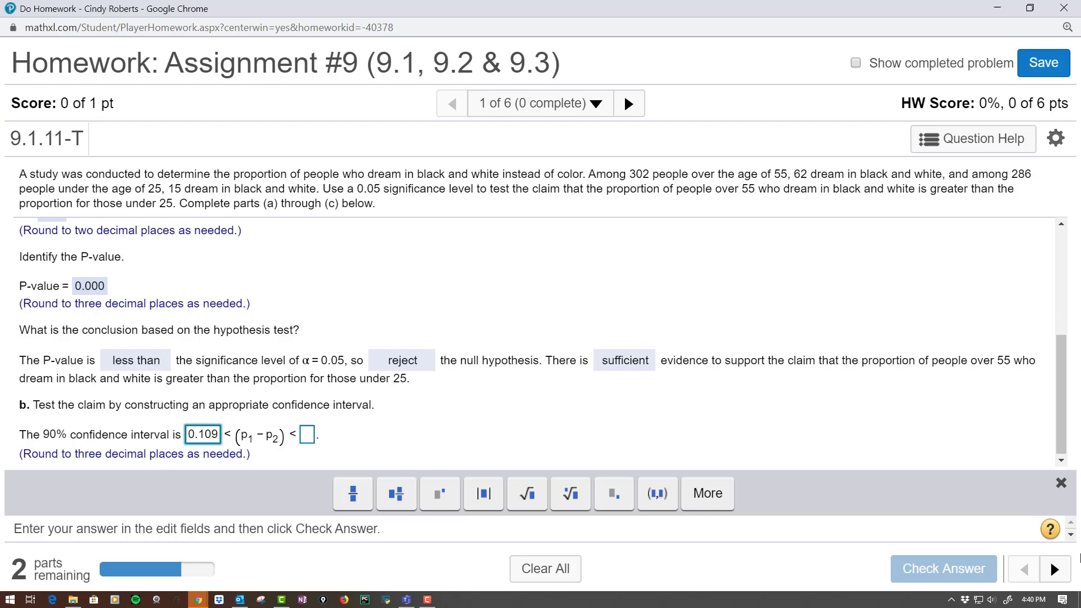
key("alt+Tab")
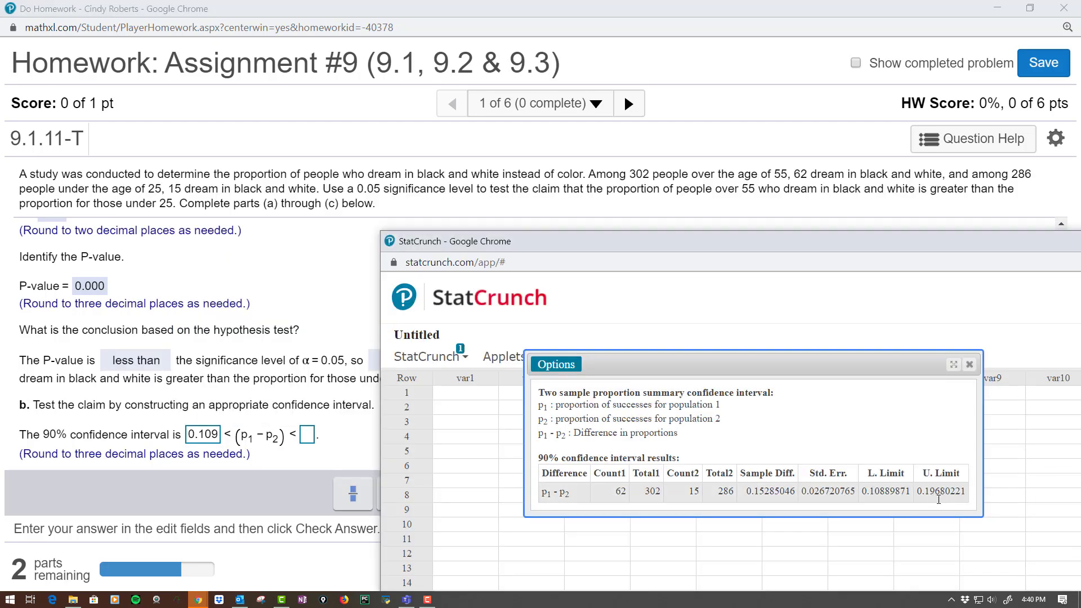
left_click(307, 436)
type("0.197")
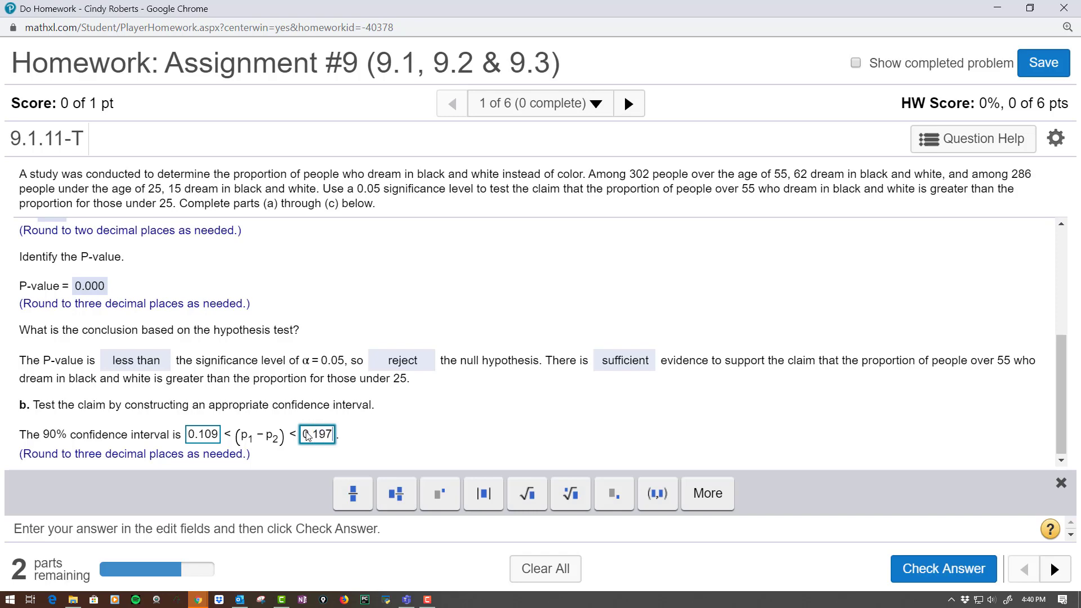
key("Return")
left_click(540, 383)
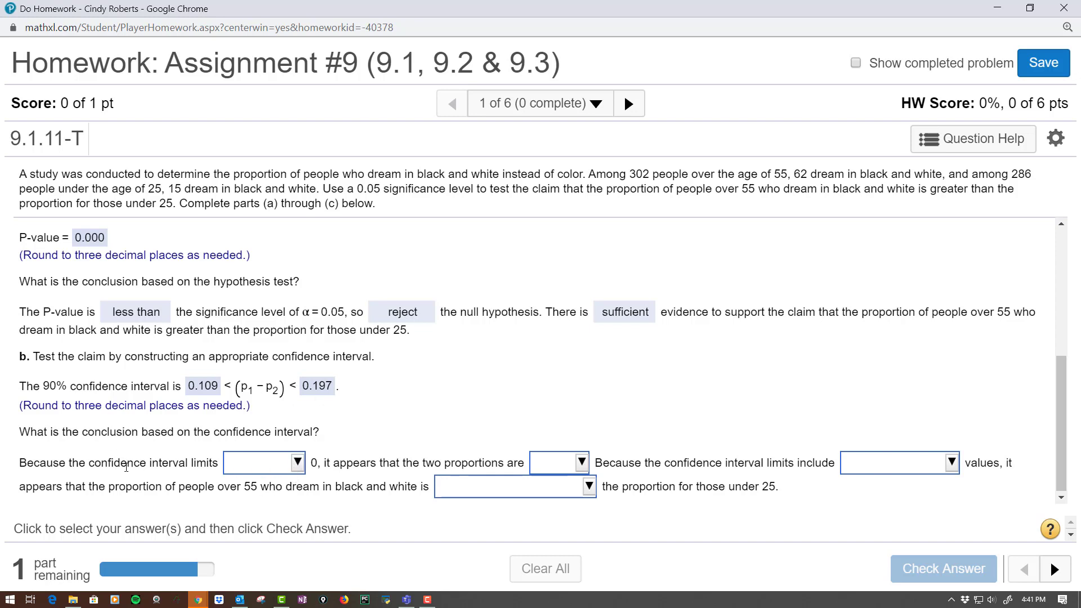
State the limits do not include 0, proportions are not equal, and limits are only positive.
left_click(256, 476)
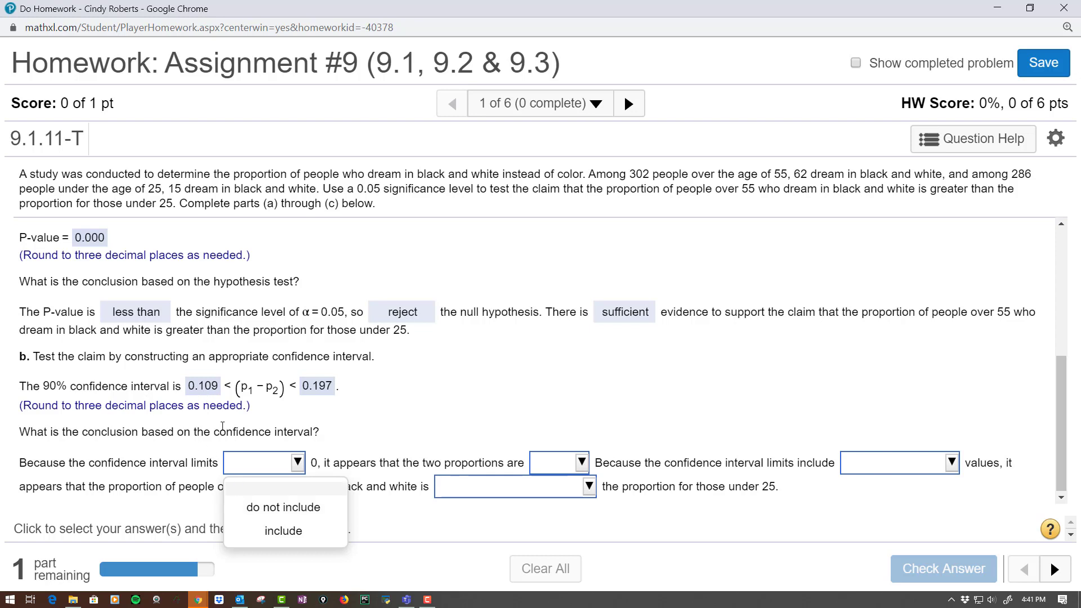
left_click(270, 510)
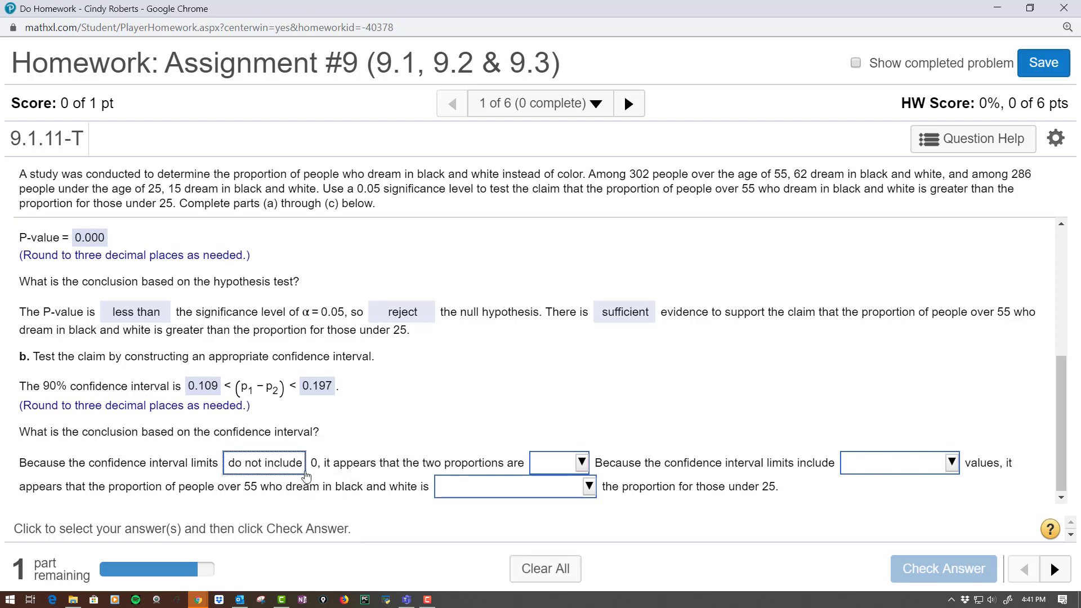
left_click(555, 468)
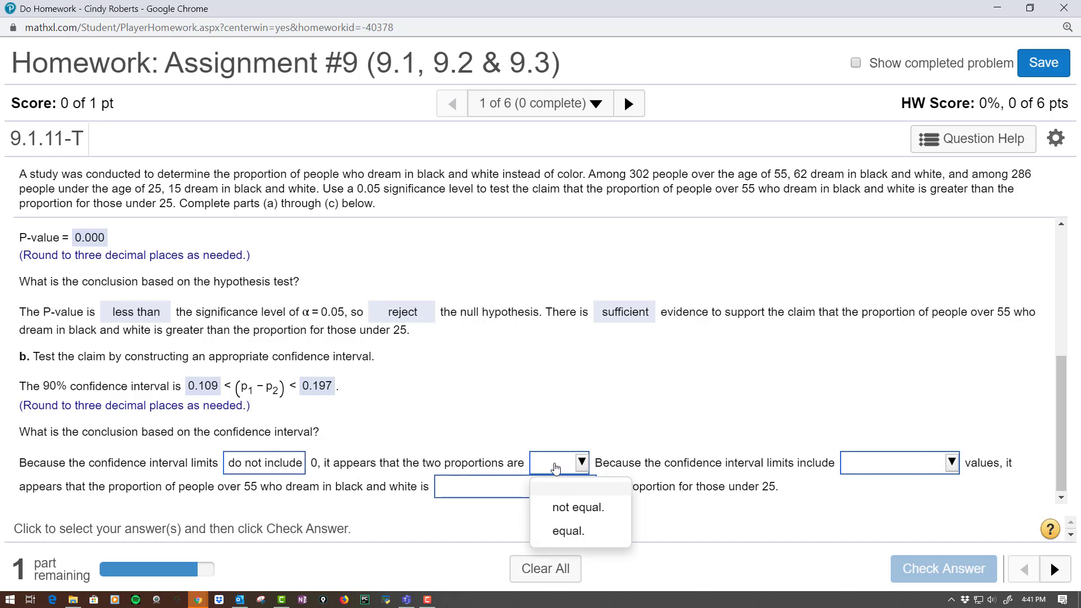
left_click(571, 510)
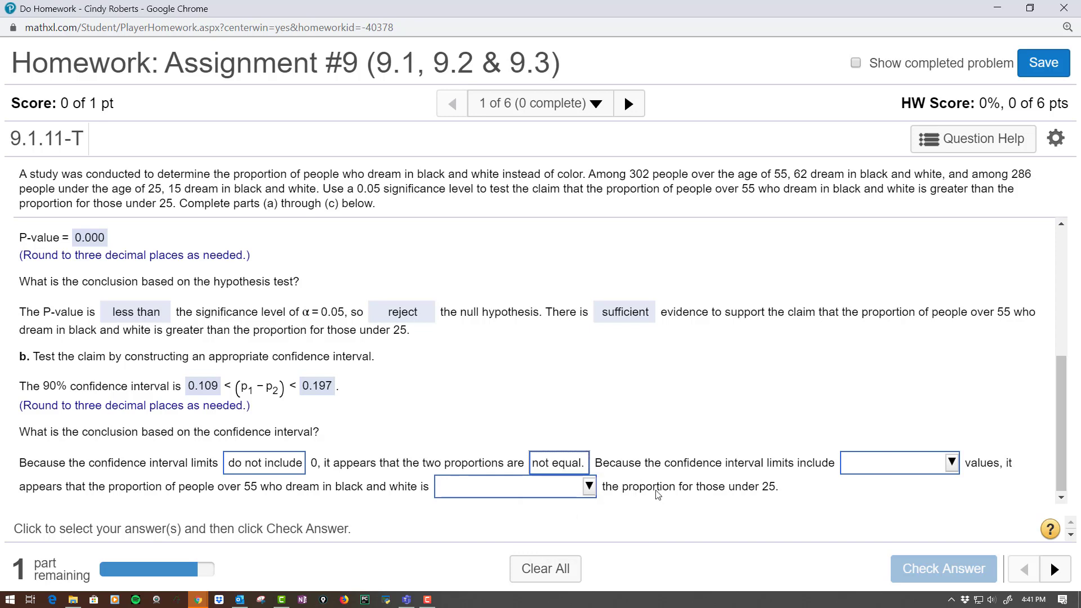
left_click(889, 467)
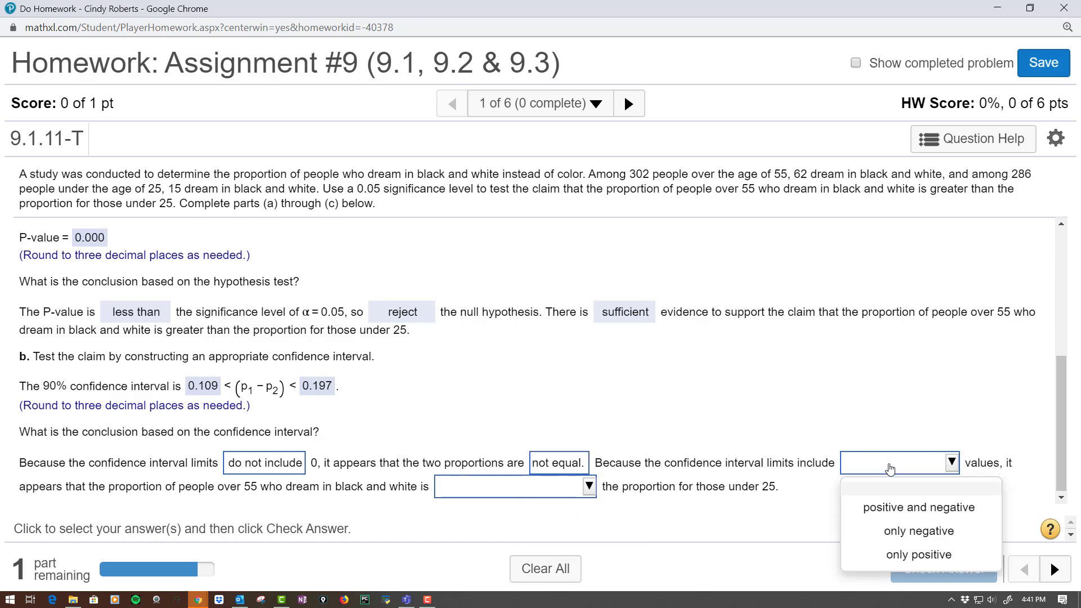
left_click(919, 554)
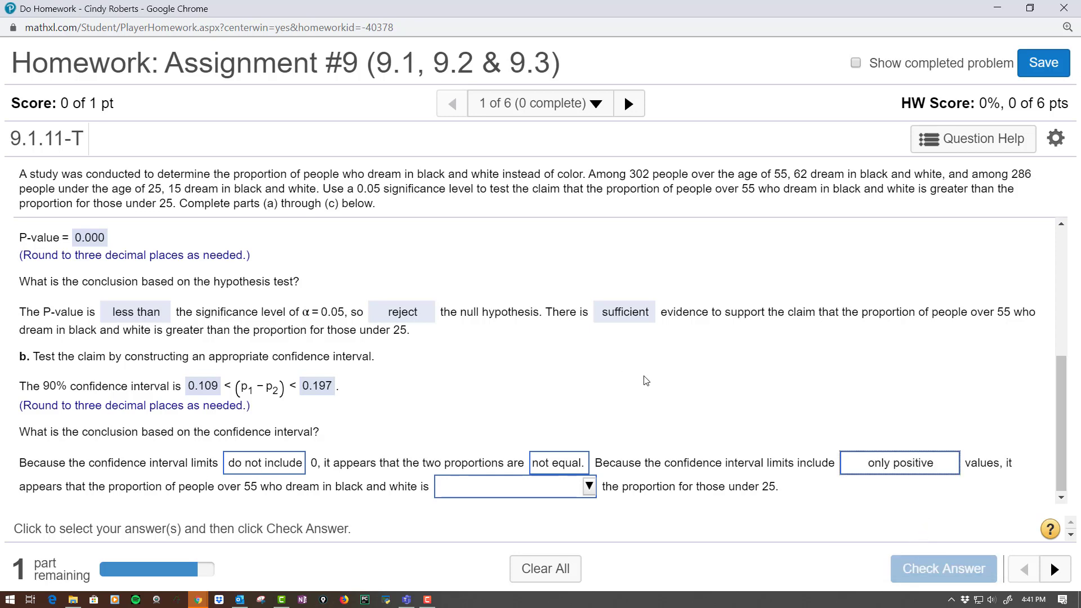
Choose that the over-55 proportion is greater than, and submit the interval conclusion.
scroll(626, 318, "up", 5)
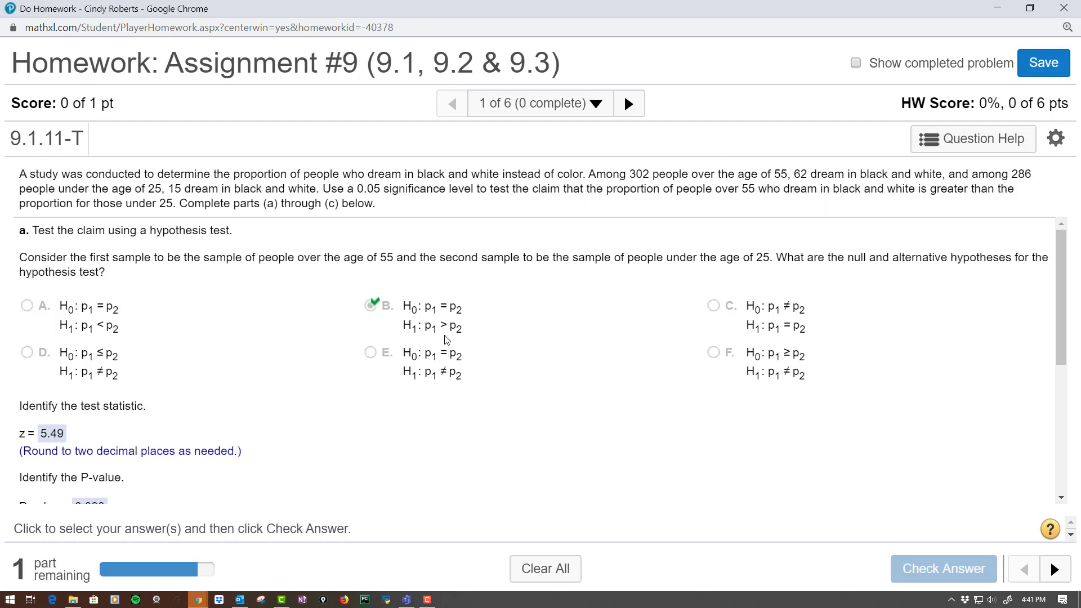
scroll(434, 321, "down", 3)
scroll(438, 299, "up", 3)
scroll(450, 340, "down", 3)
scroll(447, 298, "up", 3)
scroll(552, 398, "down", 1)
scroll(552, 398, "down", 5)
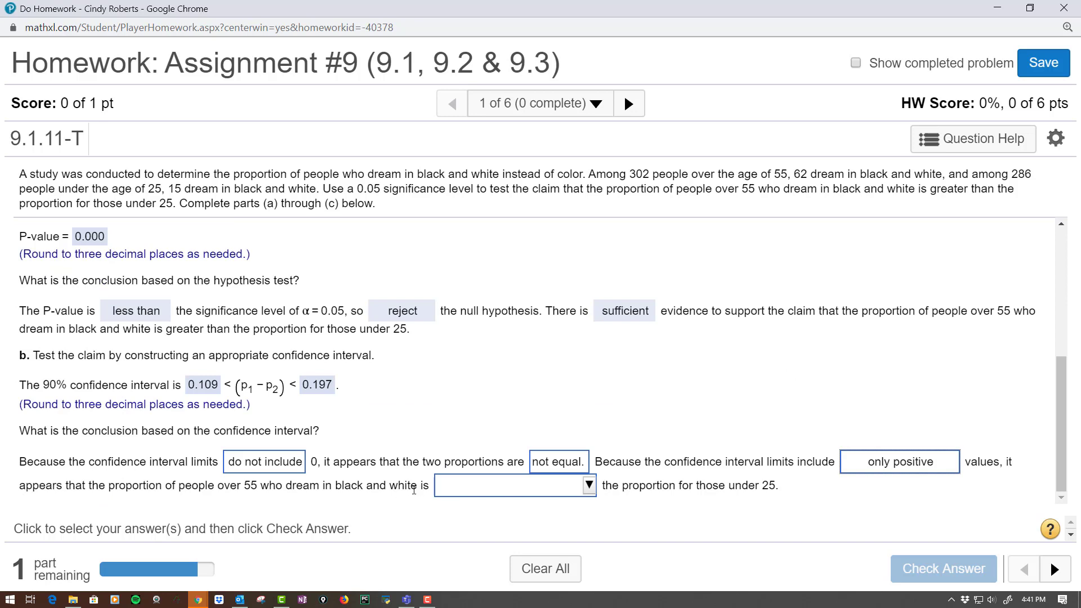
left_click(449, 489)
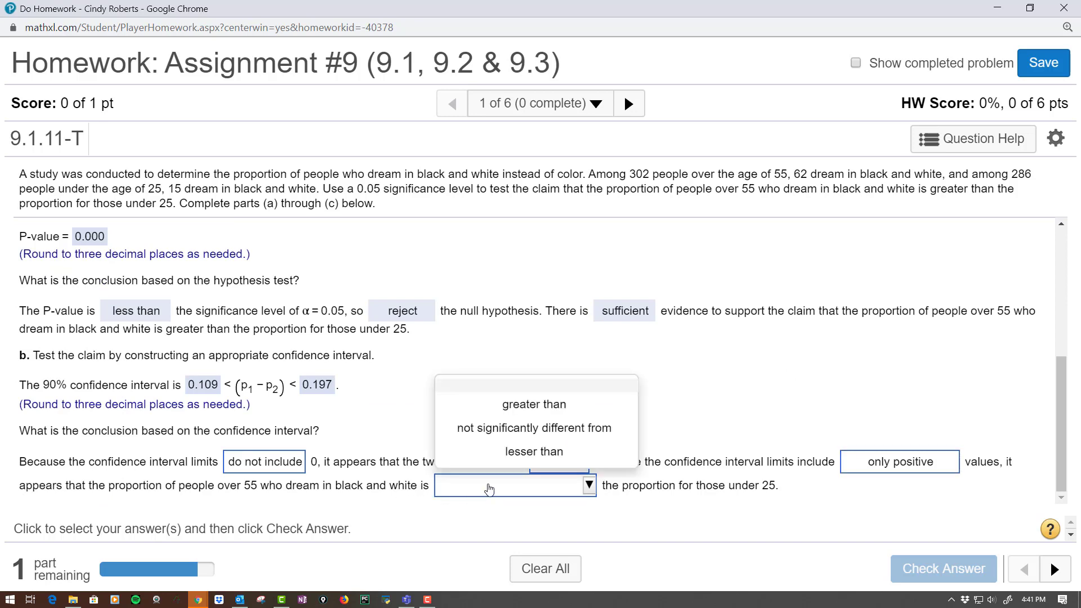
left_click(543, 417)
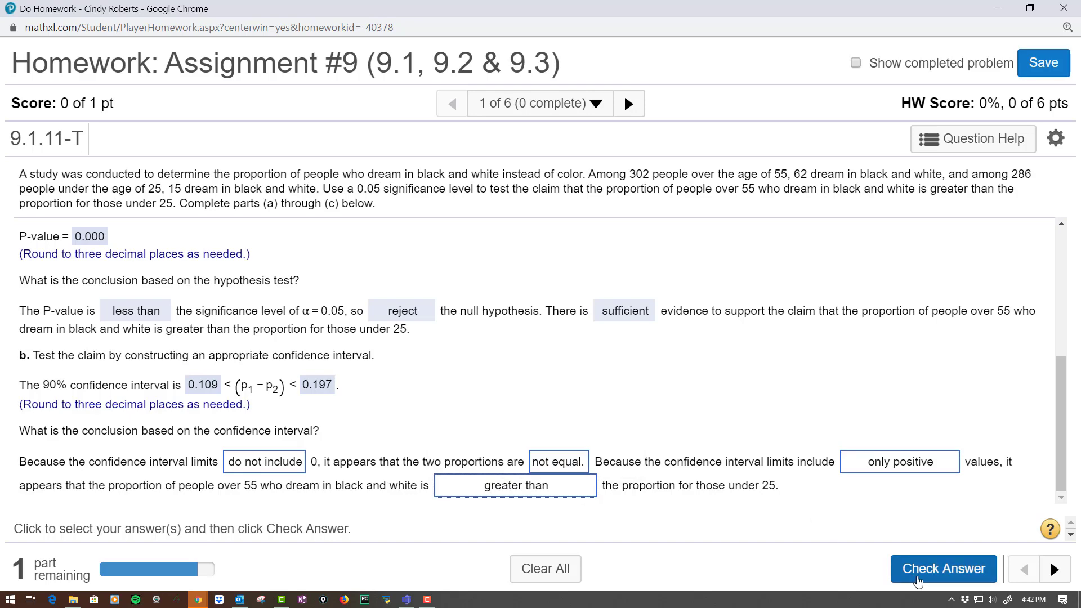
left_click(936, 569)
Select option A, that the results cannot verify the cause, and submit part c.
left_click(543, 381)
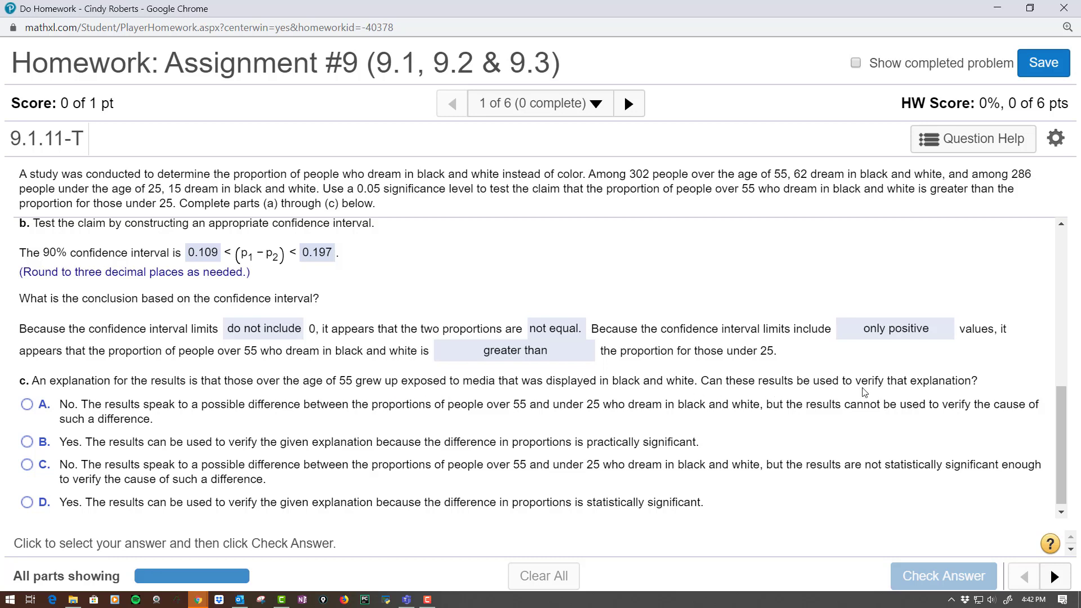
scroll(535, 490, "down", 1)
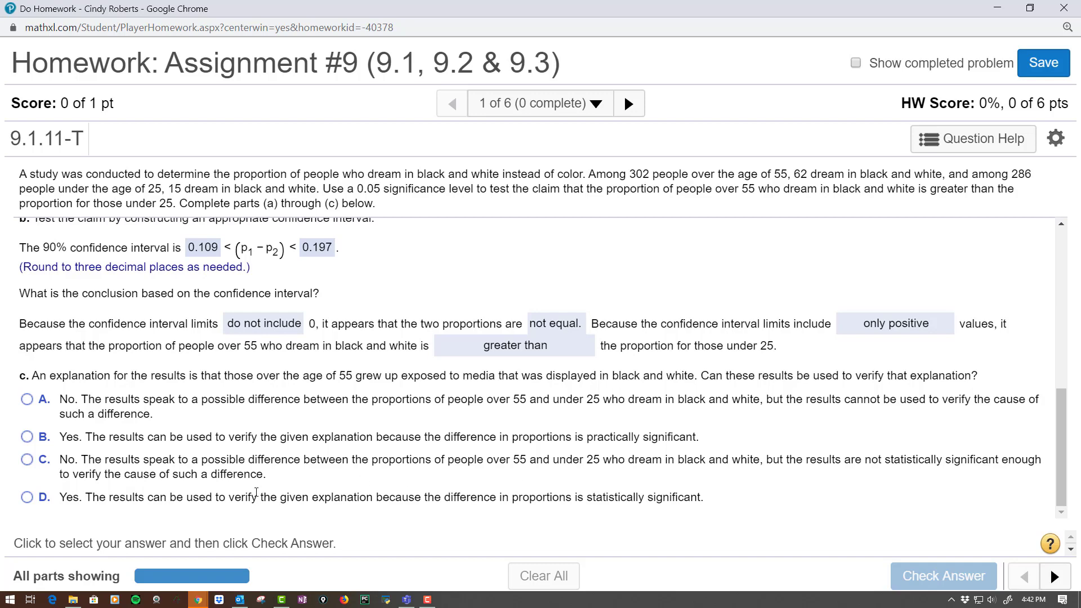
left_click(27, 400)
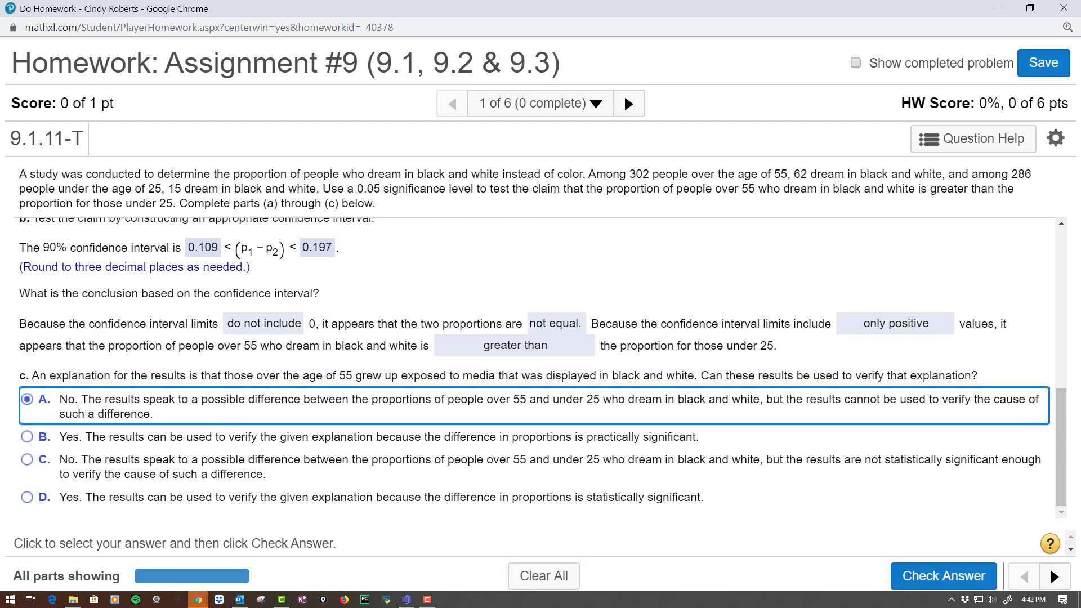
left_click(938, 577)
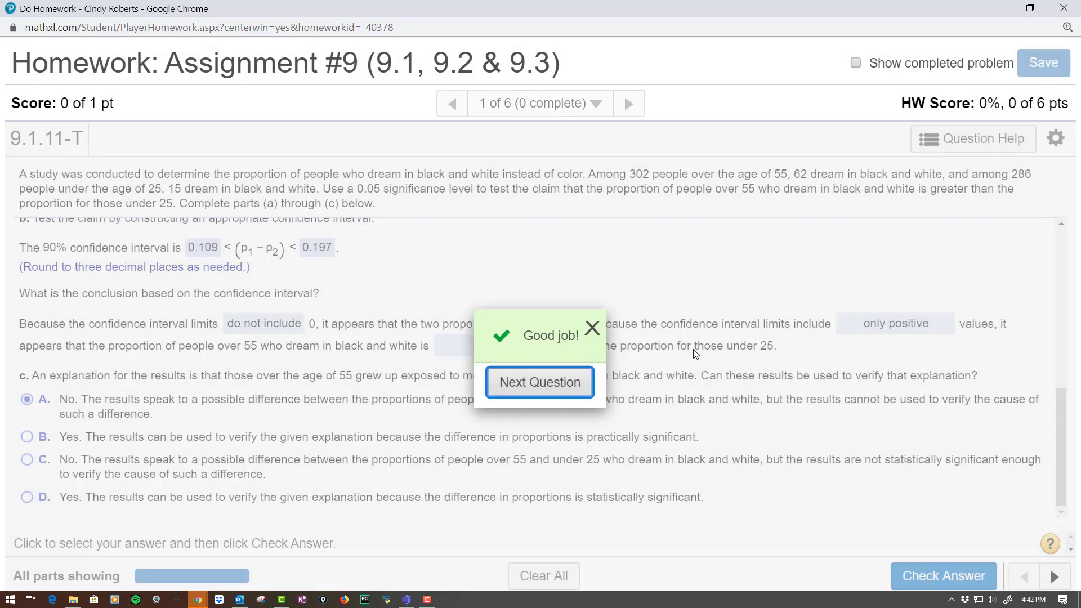